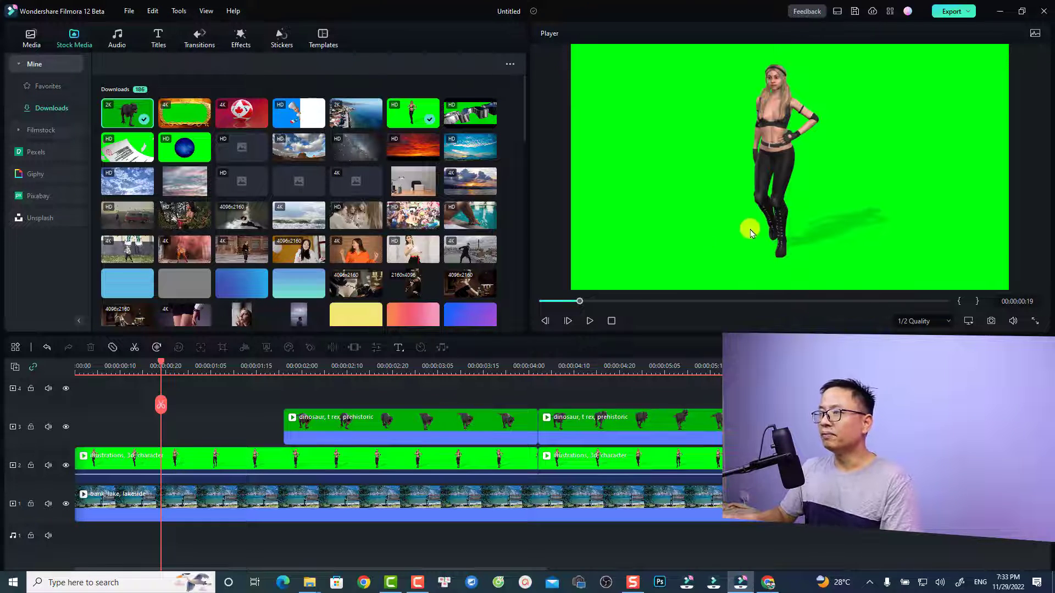
Step: Scrub through the unkeyed character and dinosaur clips, check the lakeside background clip, and play the finished composite
click(396, 368)
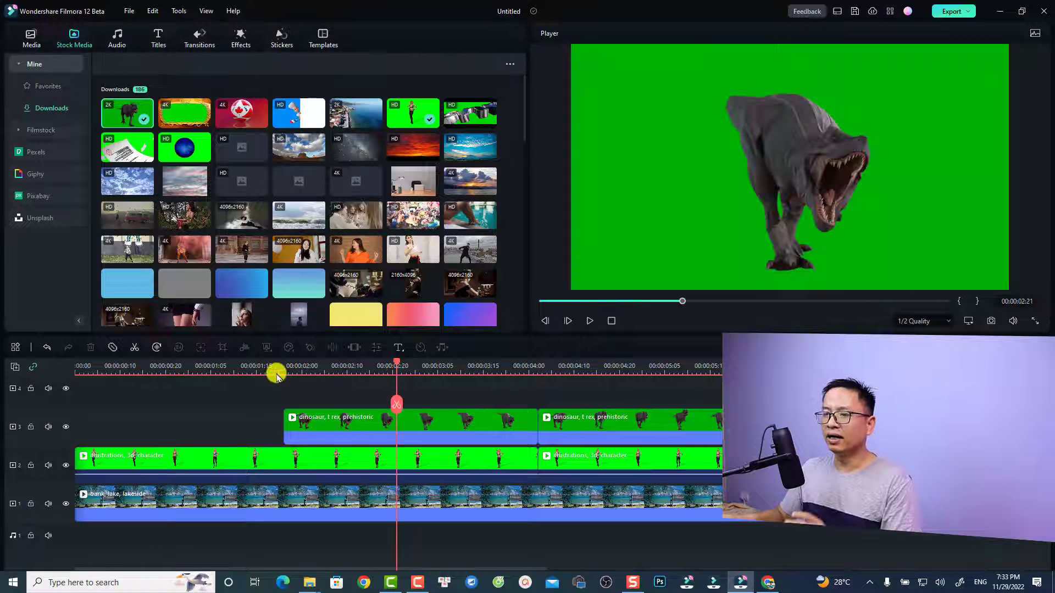
click(230, 492)
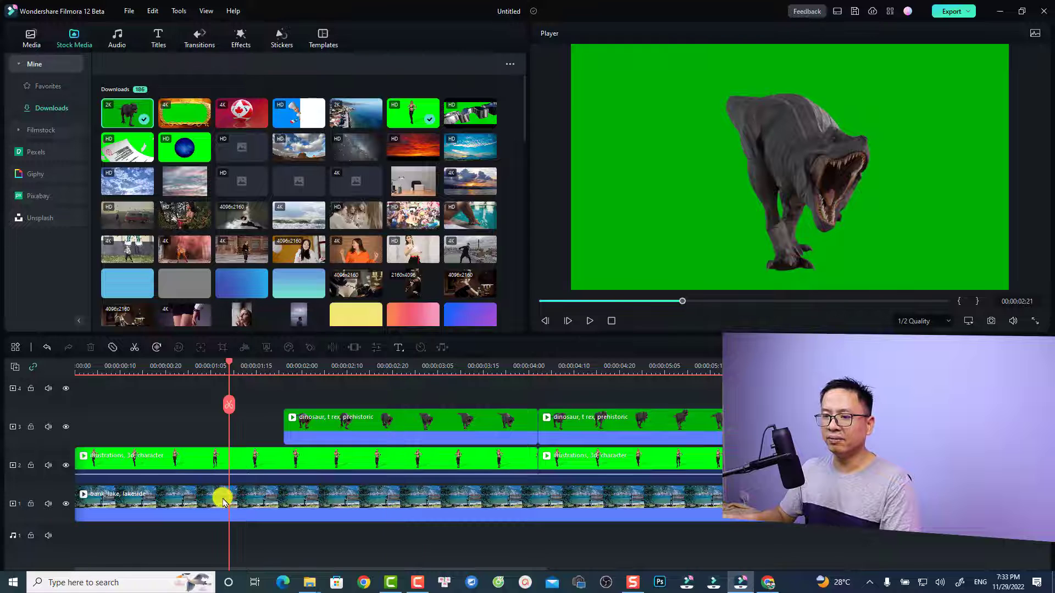
click(261, 491)
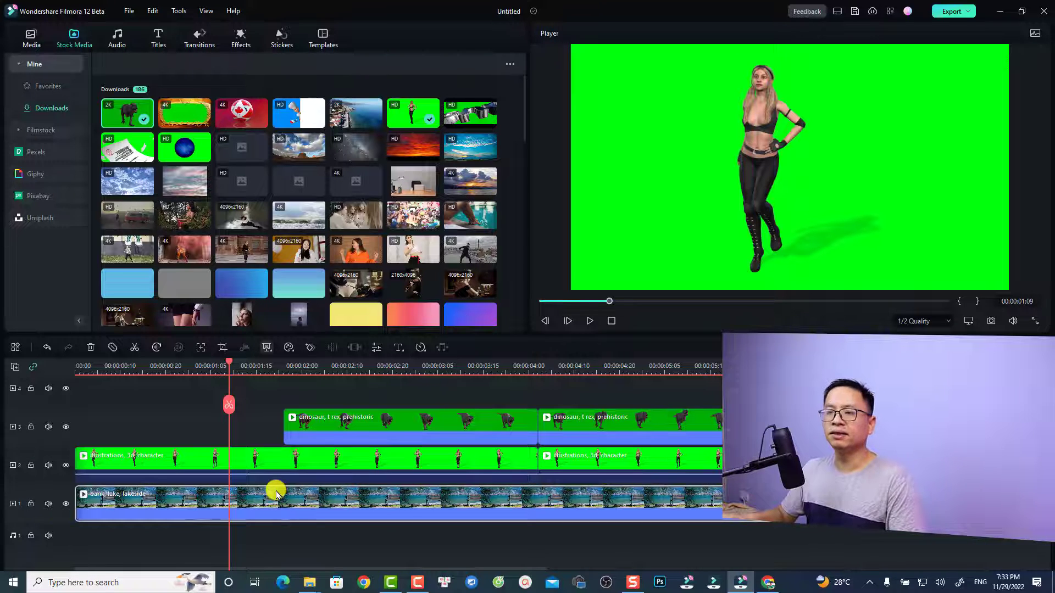
key(space)
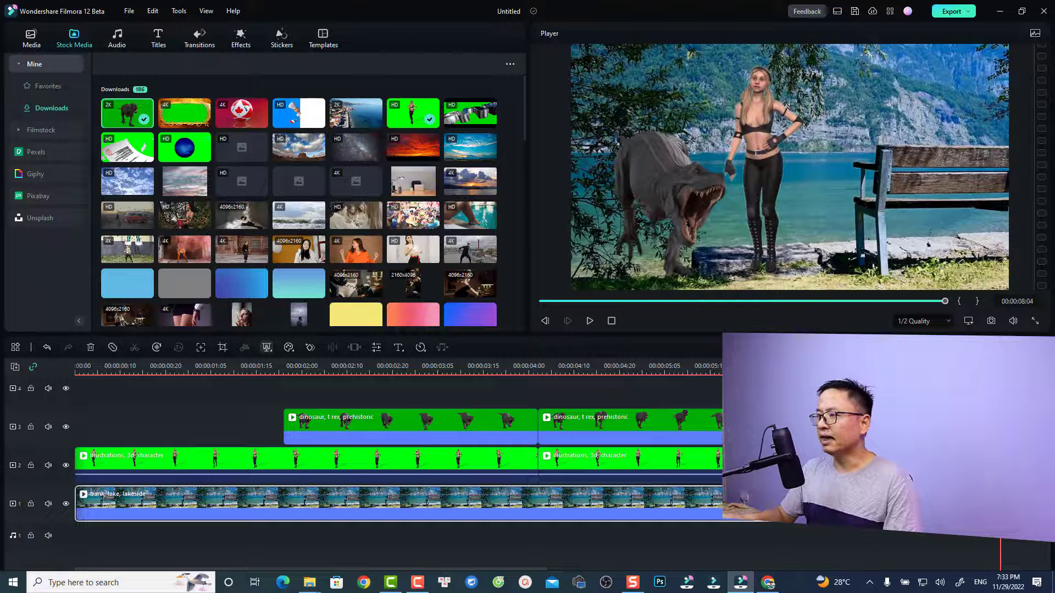
Step: Delete all green-screen clips on tracks 2 and 3, and place the downloaded 3D character clip at the start of track 2
drag(713, 476, 356, 452)
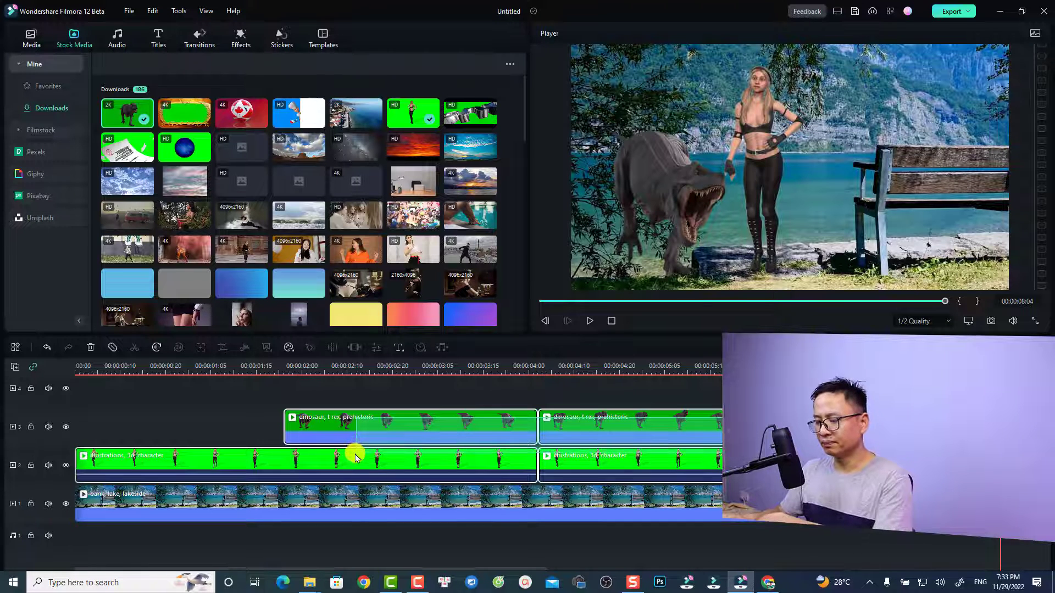
key(Delete)
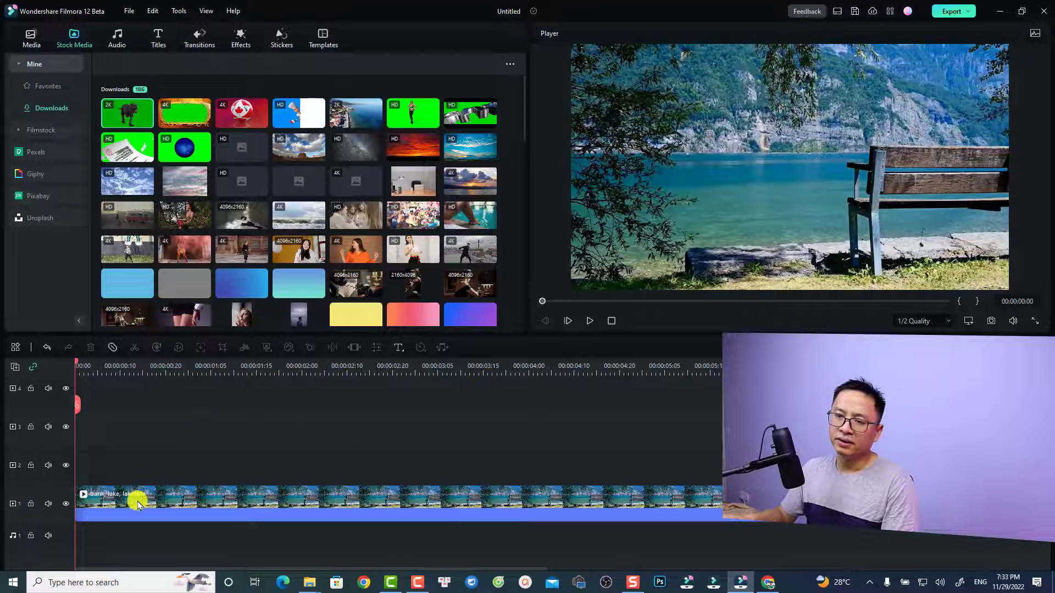
click(133, 502)
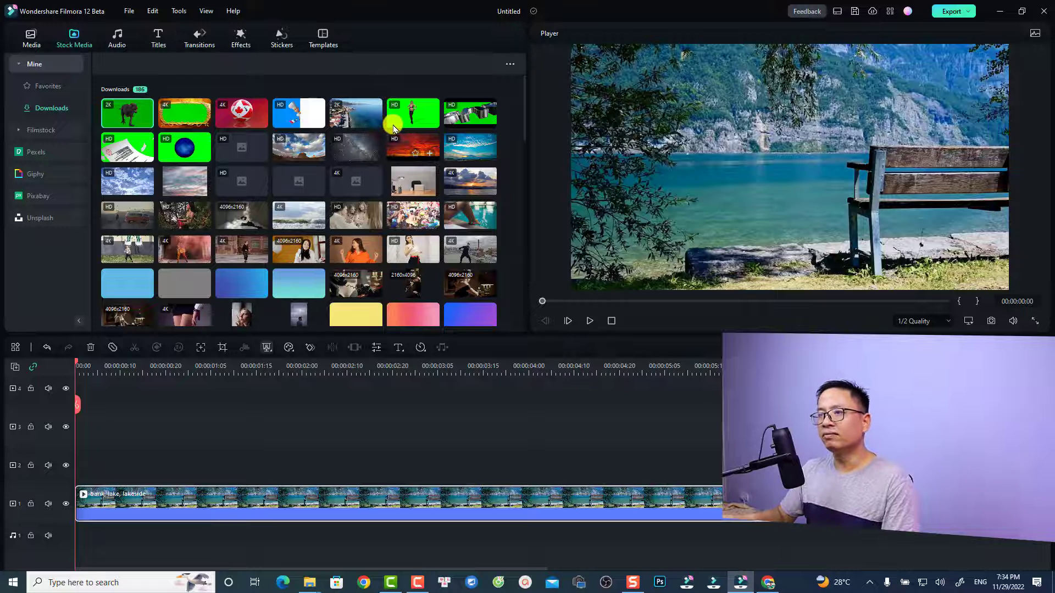
drag(393, 128, 80, 468)
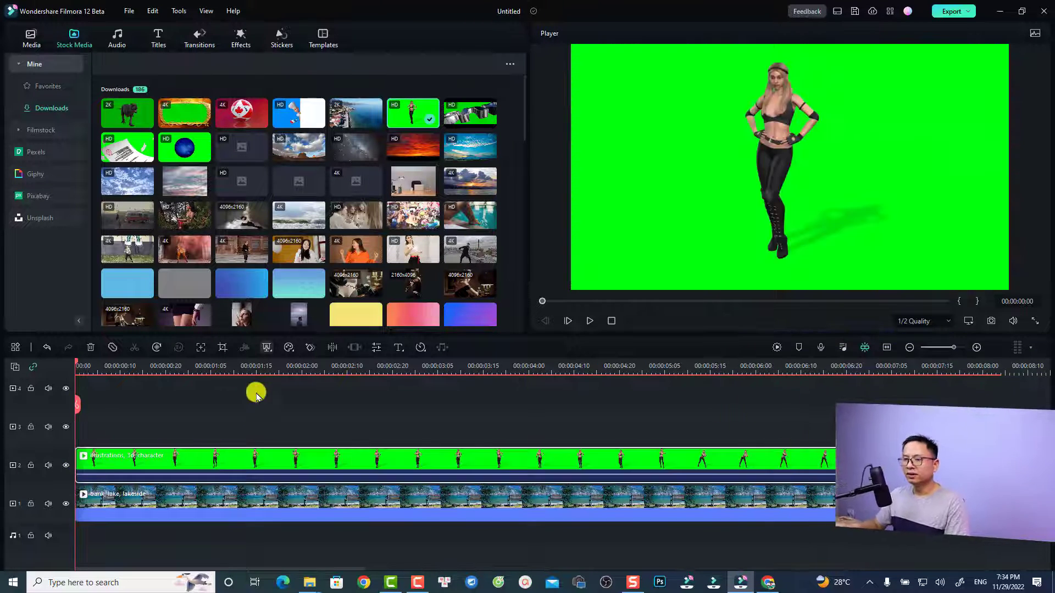
Step: Draw a closed freehand mask with five points around the woman and her shadow on the 3D character clip
click(271, 474)
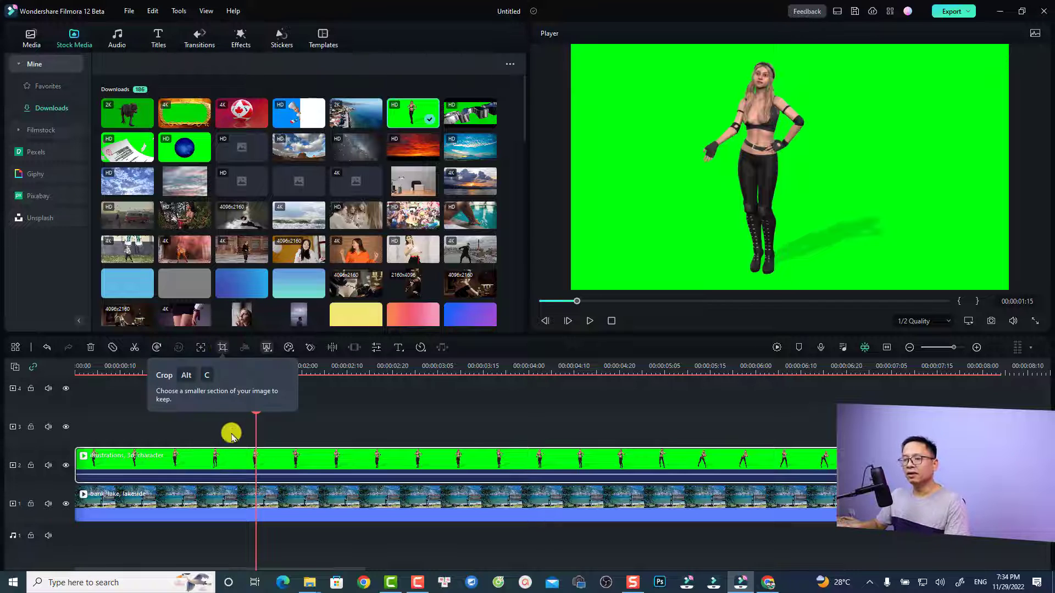
double_click(240, 463)
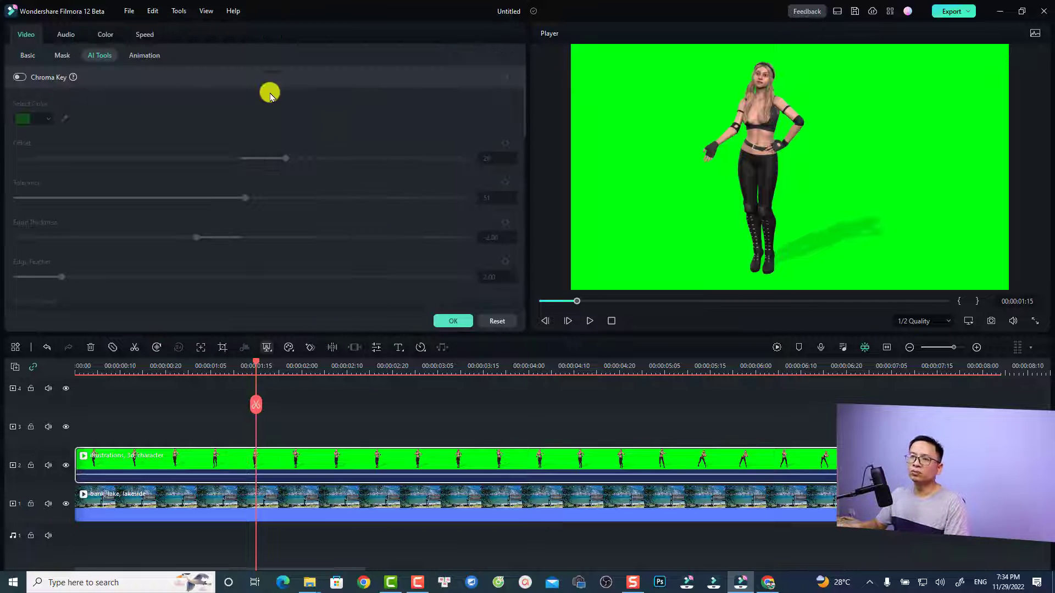
click(63, 55)
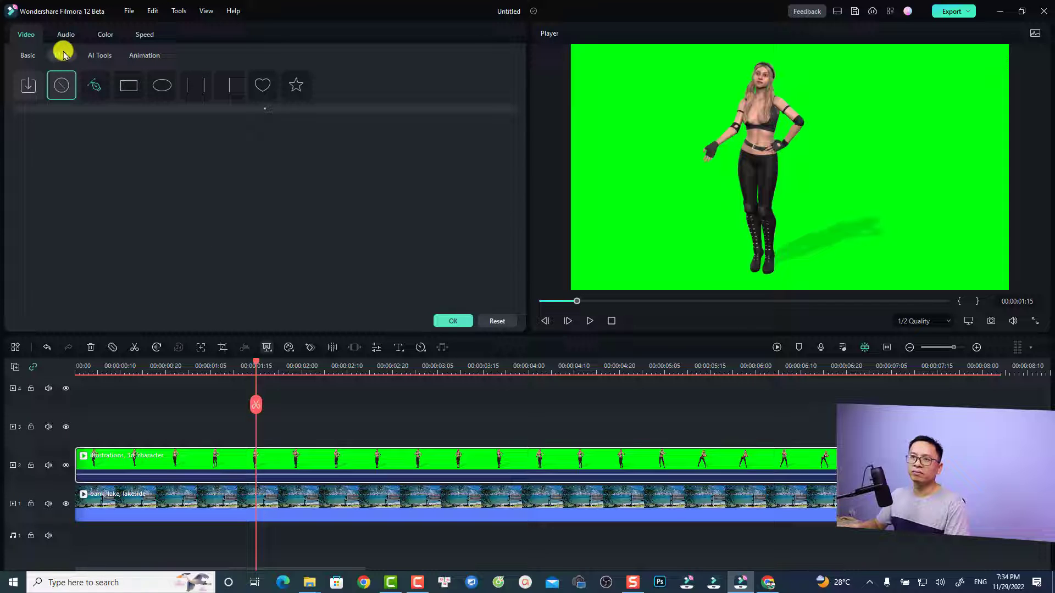
click(93, 85)
click(656, 54)
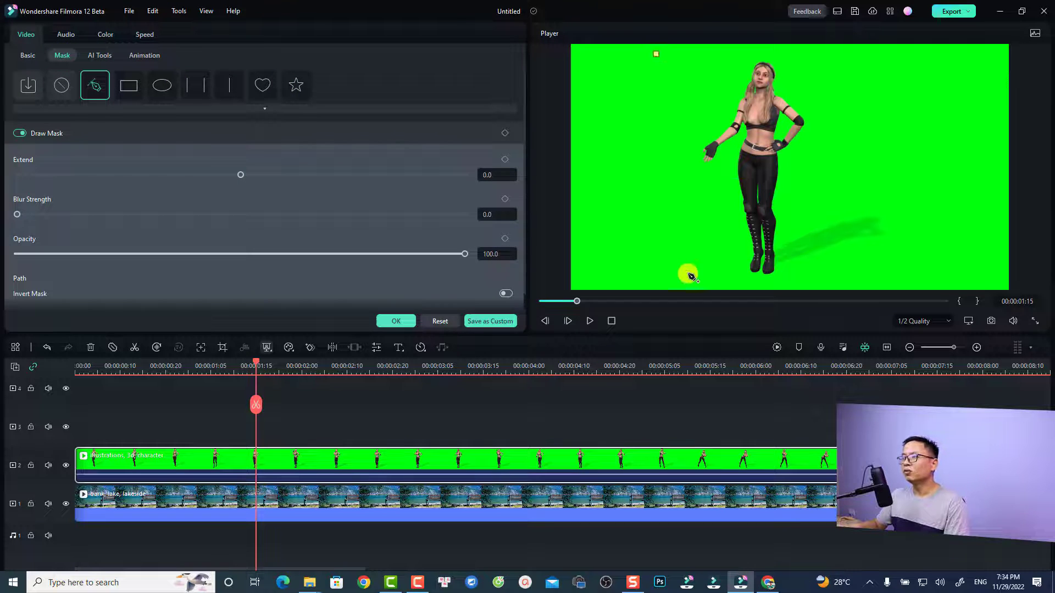
click(689, 285)
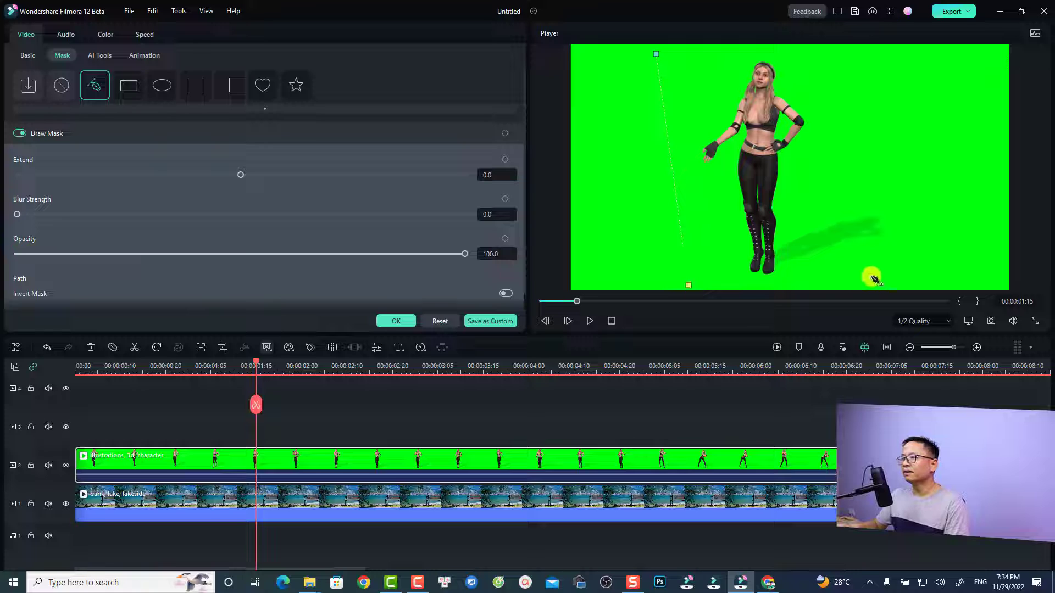
click(910, 282)
click(910, 65)
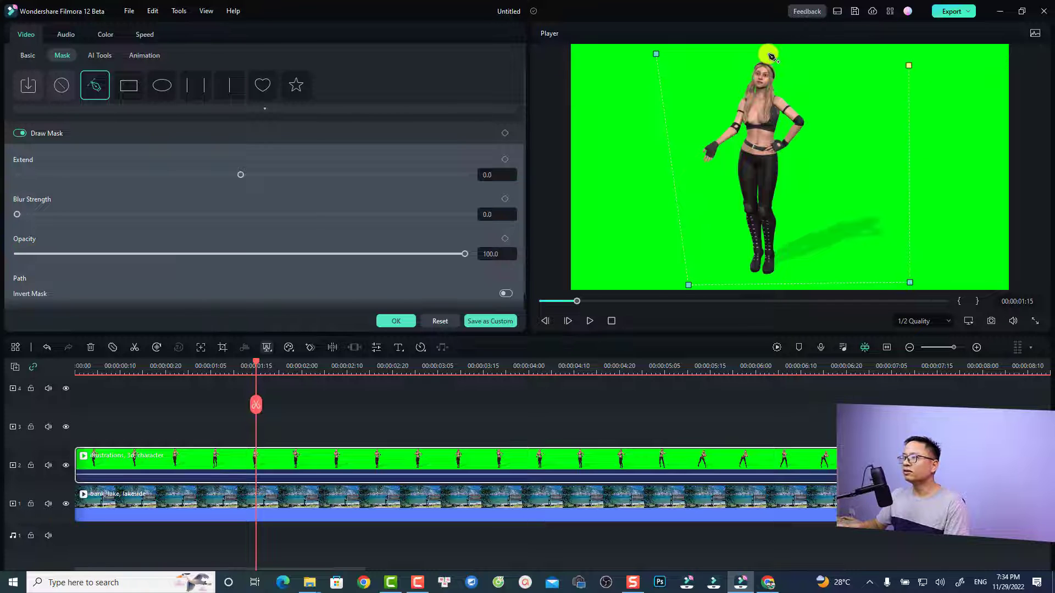
click(767, 53)
click(656, 54)
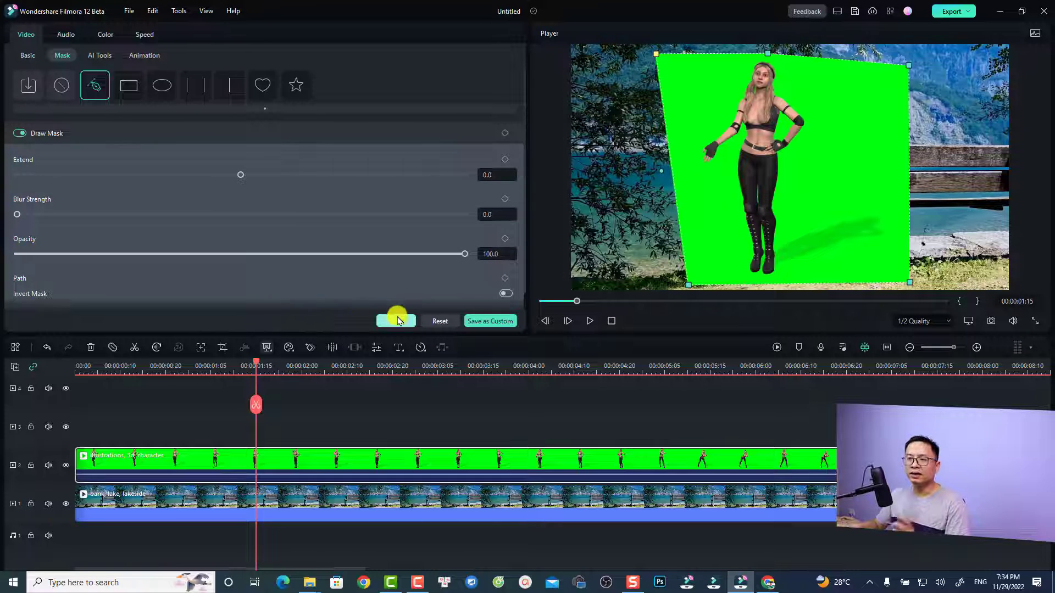
click(397, 321)
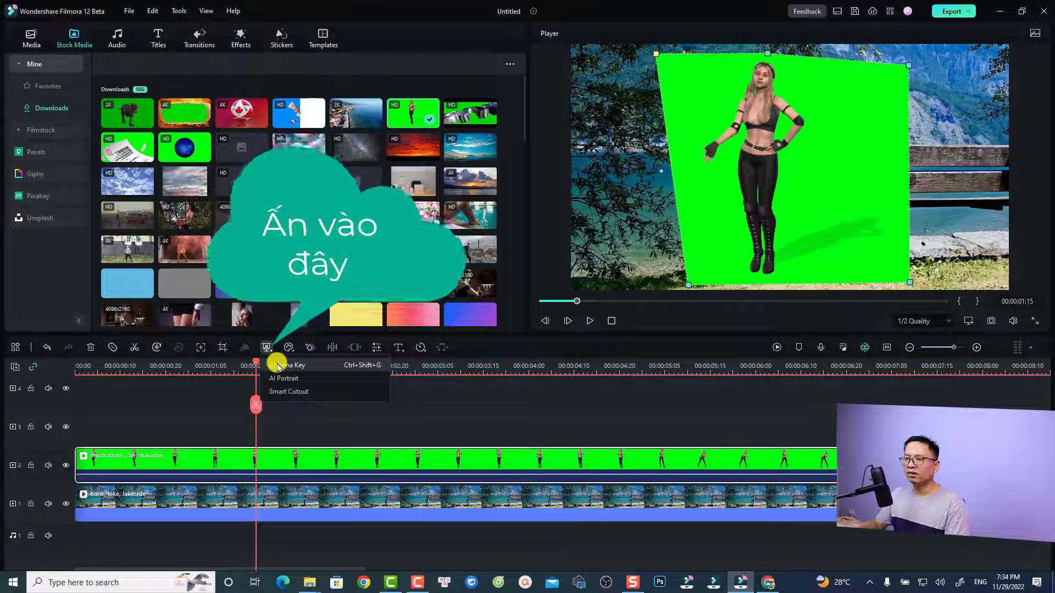
Step: Enable Chroma Key on the 3D character clip and sample the green backdrop as the colour to remove
click(267, 347)
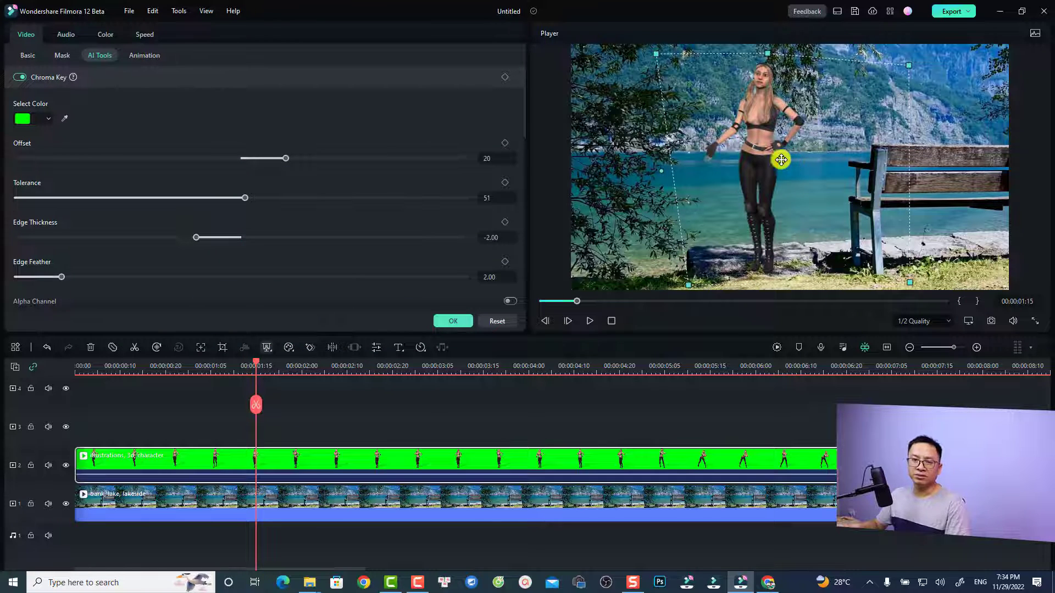
click(64, 119)
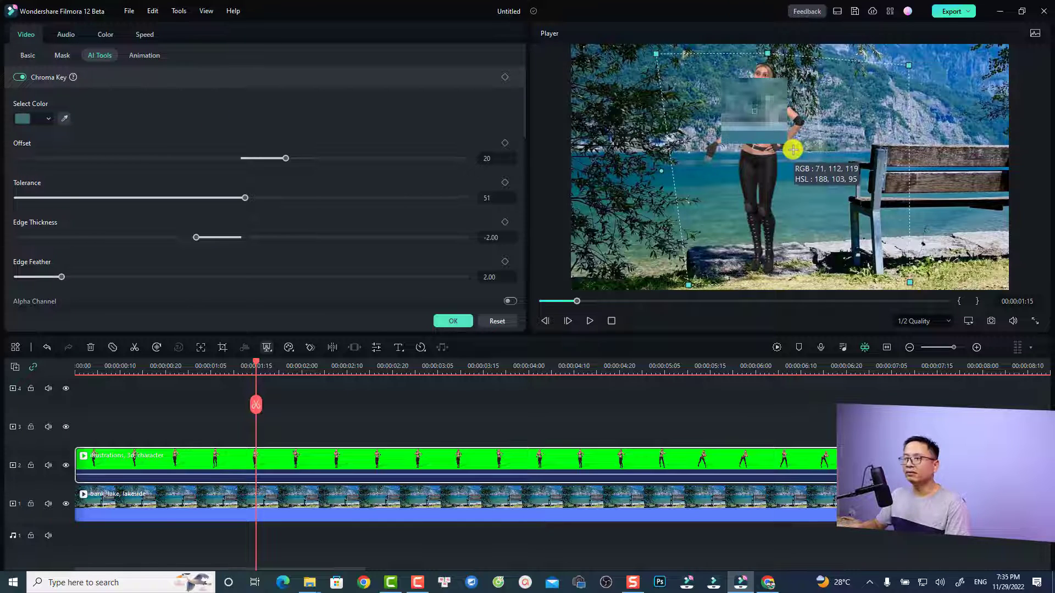
click(48, 123)
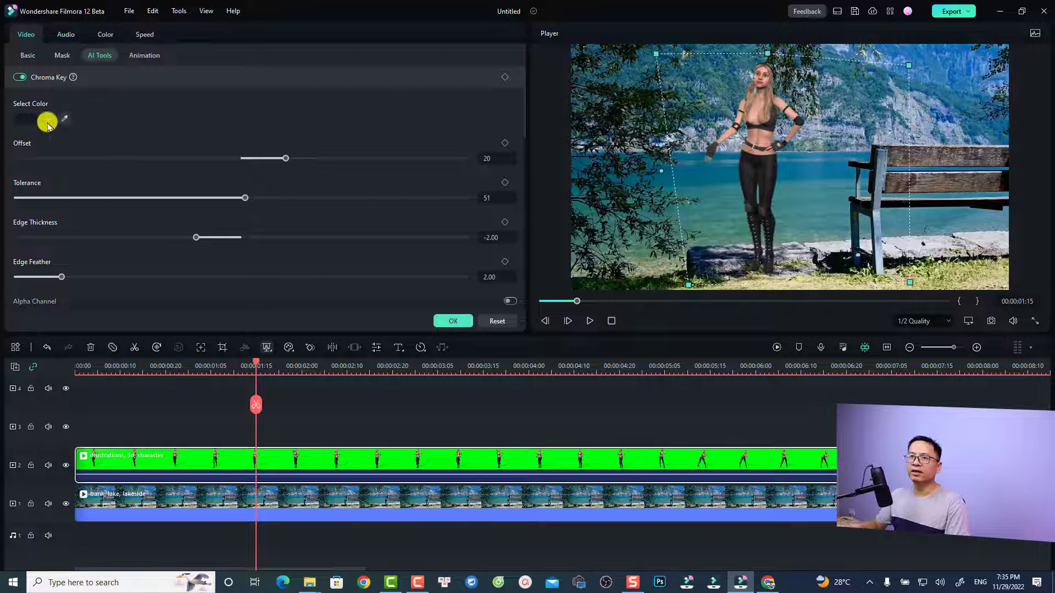
click(38, 124)
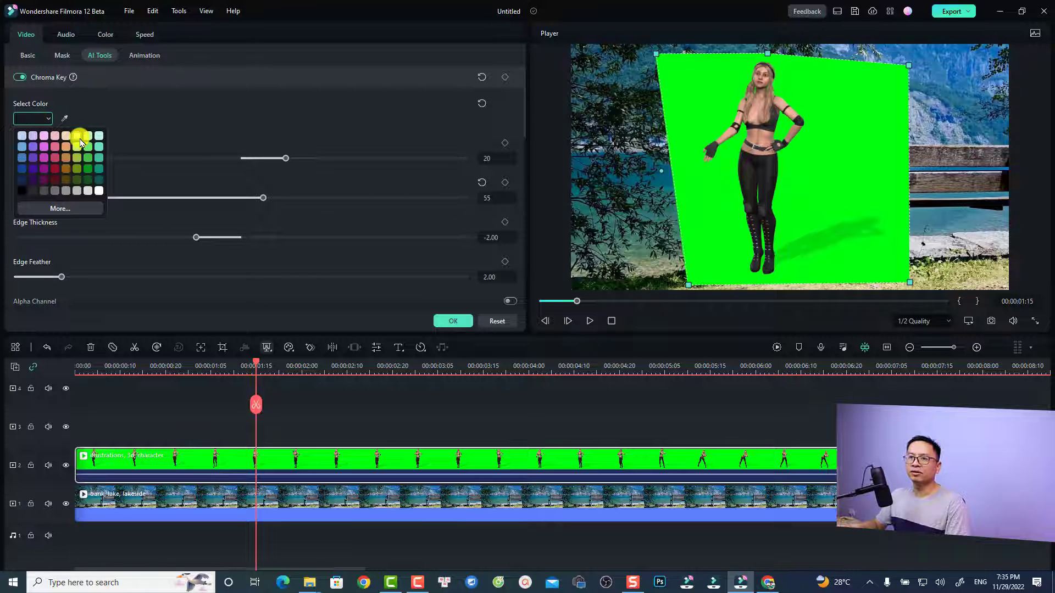
click(91, 106)
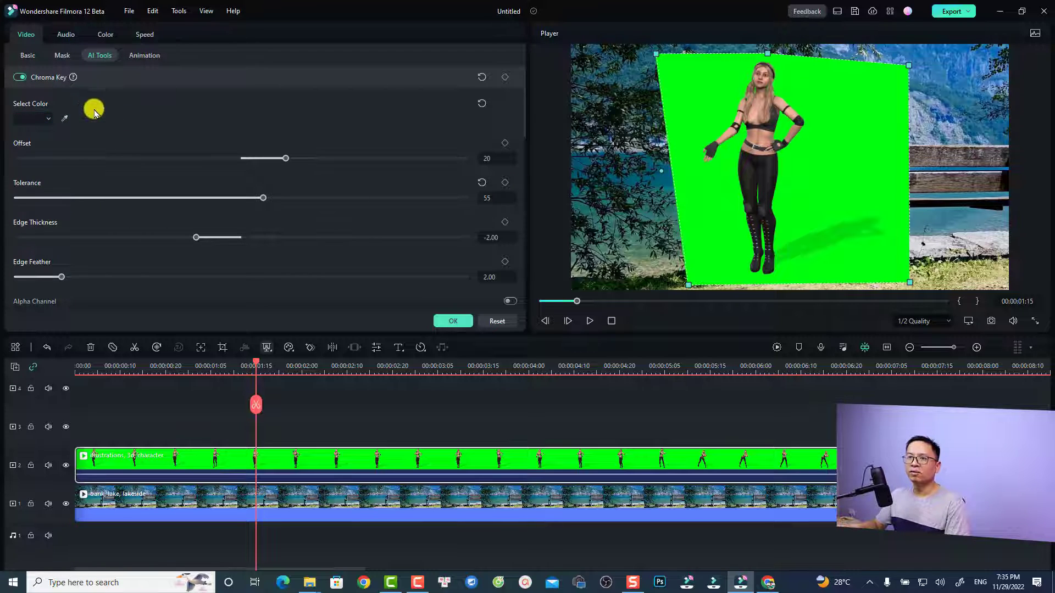
click(64, 118)
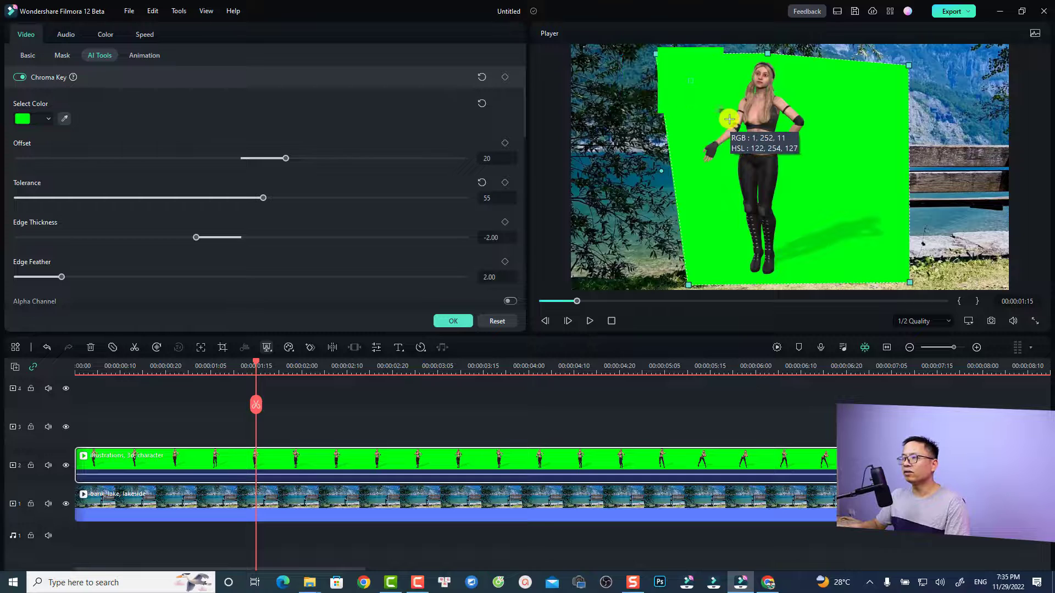
click(668, 176)
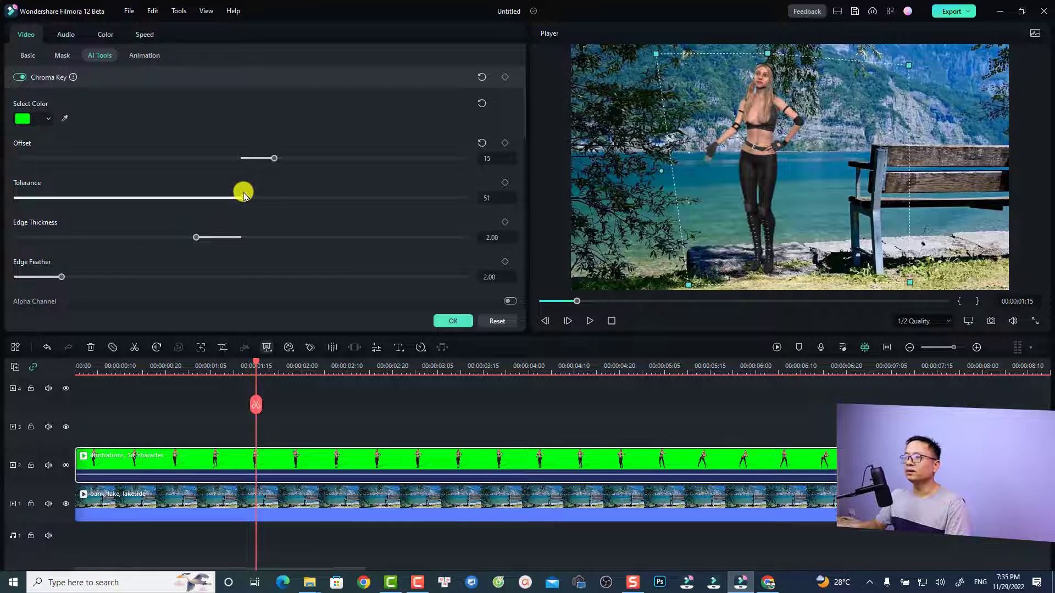
Step: Set the character clip's Chroma Key to Offset 7, Tolerance 53, Edge Thickness -1.36 and Edge Feather 2.43
drag(264, 158, 48, 158)
drag(184, 164, 378, 159)
click(252, 172)
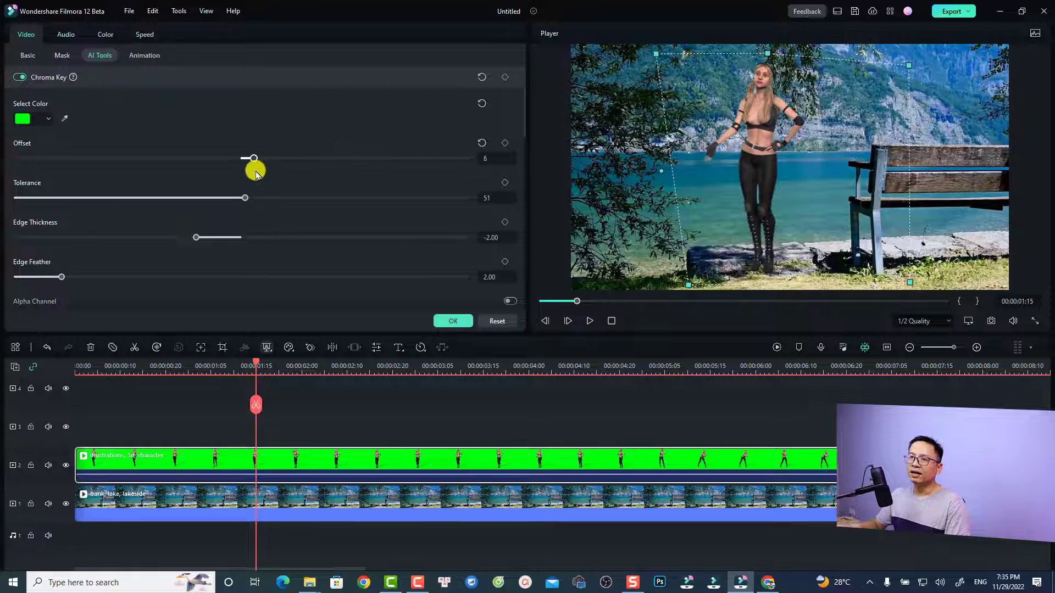
drag(243, 197, 227, 199)
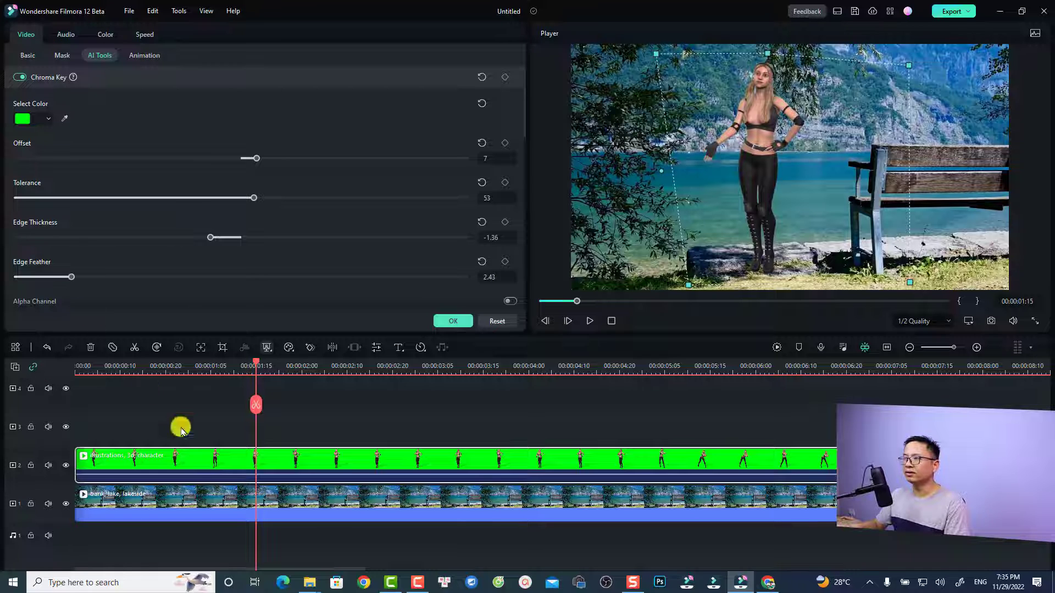
click(453, 321)
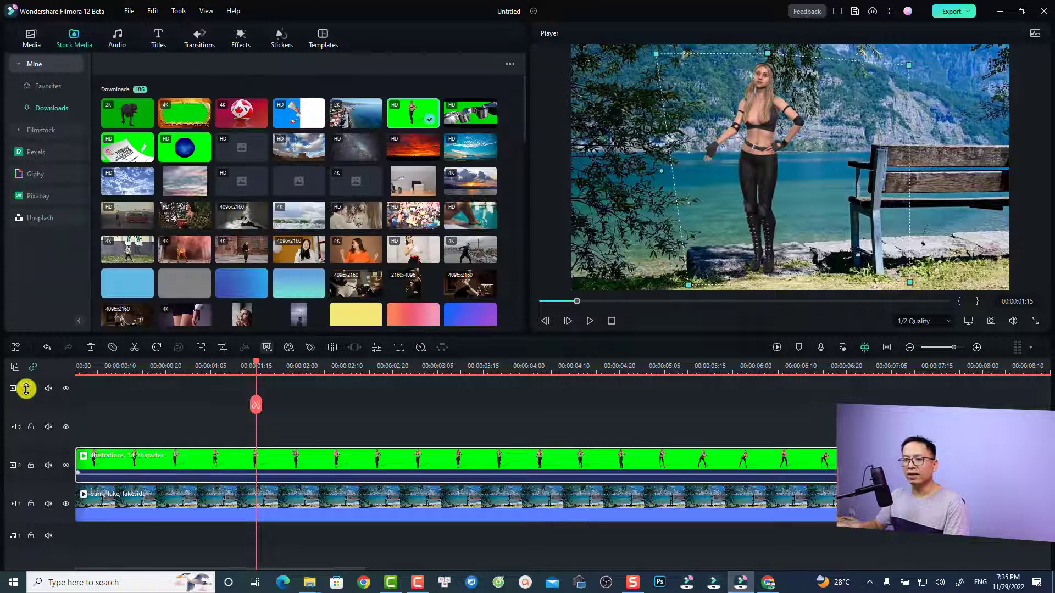
Step: Play the timeline from near the start to check the keyed woman over the lakeside background
click(85, 372)
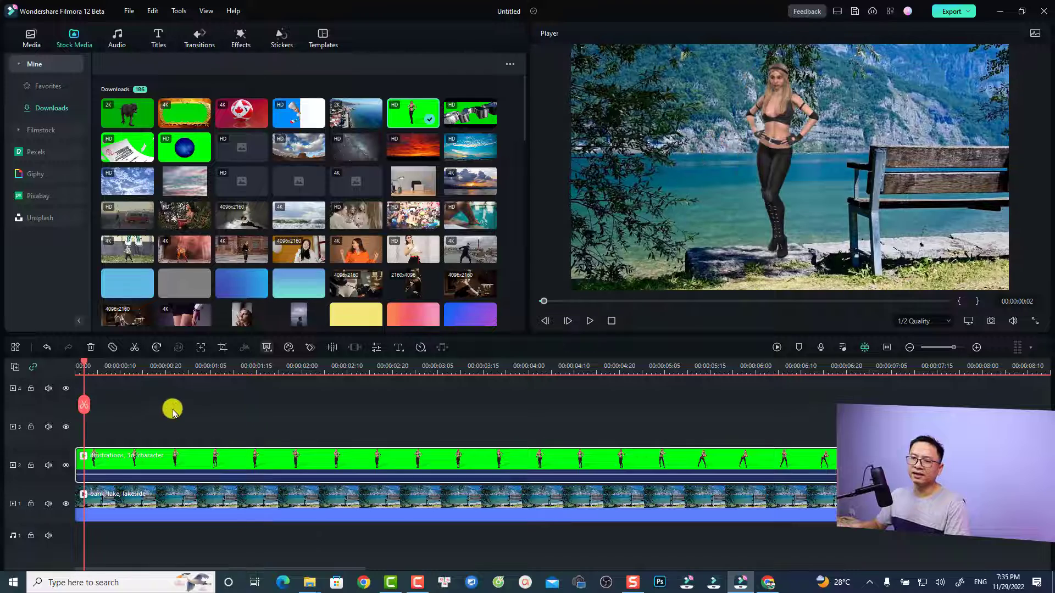
key(space)
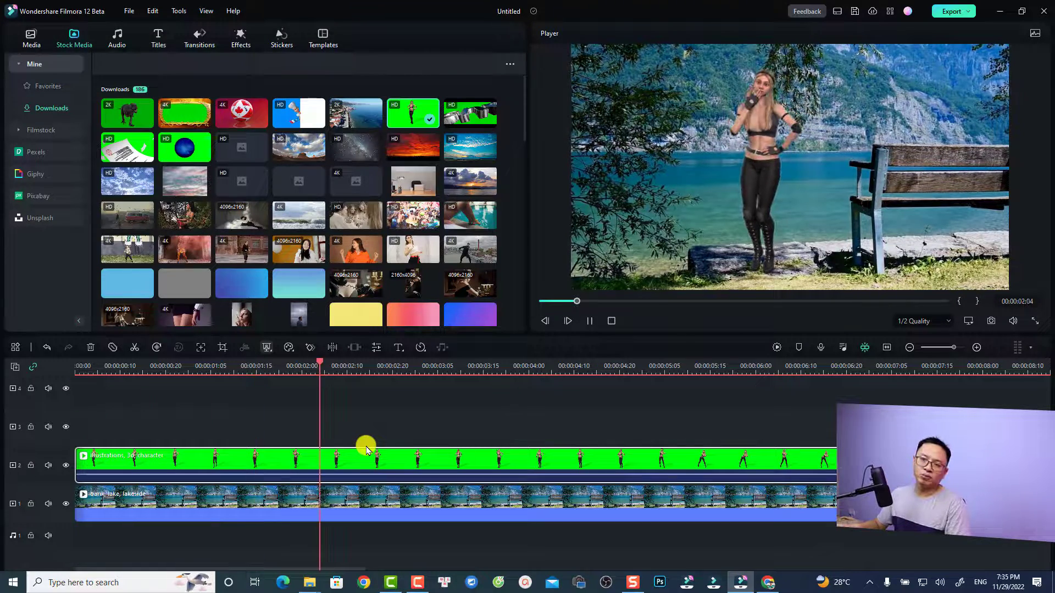
key(space)
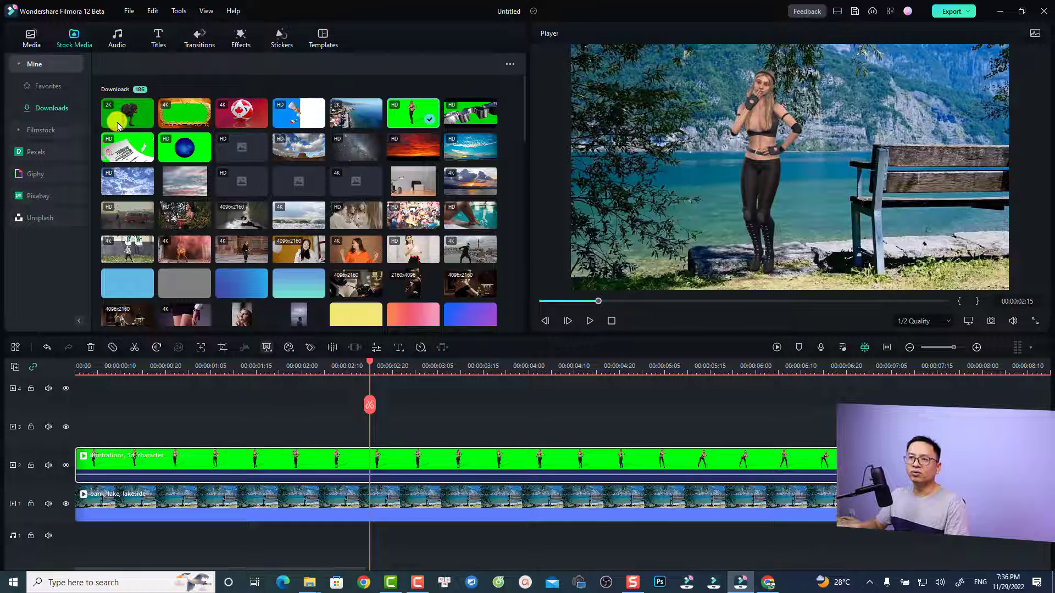
Step: Place the downloaded dinosaur clip at the start of track 3 and remove its green backdrop with Chroma Key
drag(117, 127, 411, 435)
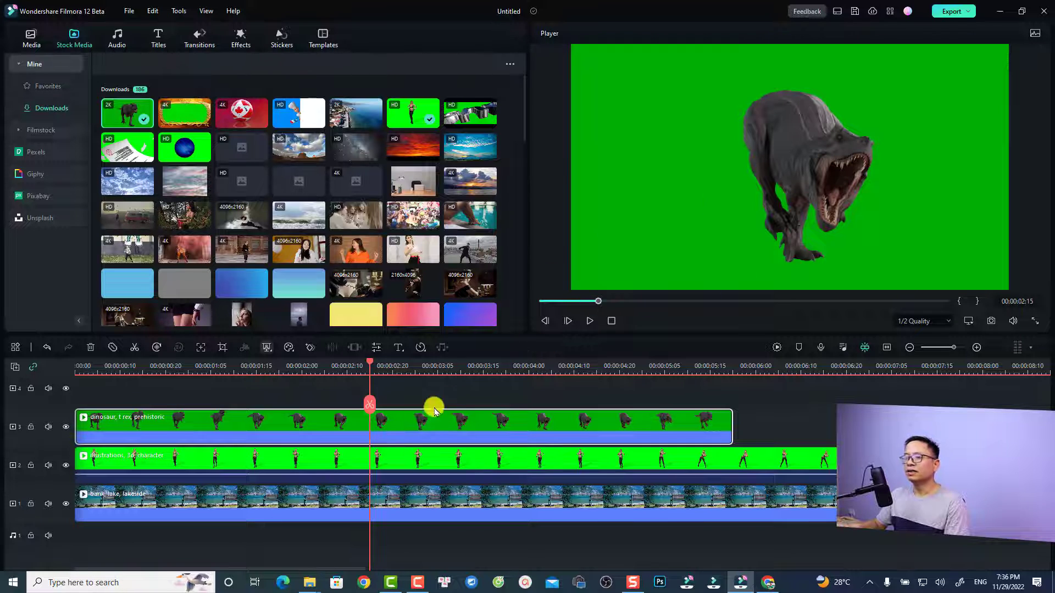
click(266, 348)
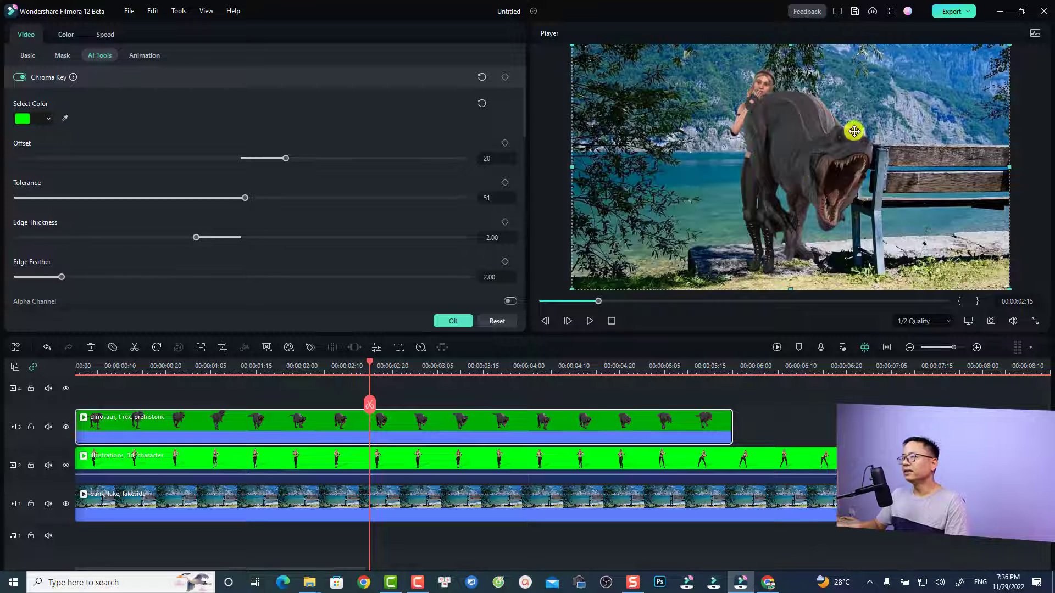
Step: Scale the keyed dinosaur down and position it on the ground between the woman and the bench
drag(1010, 47, 796, 165)
drag(714, 207, 829, 234)
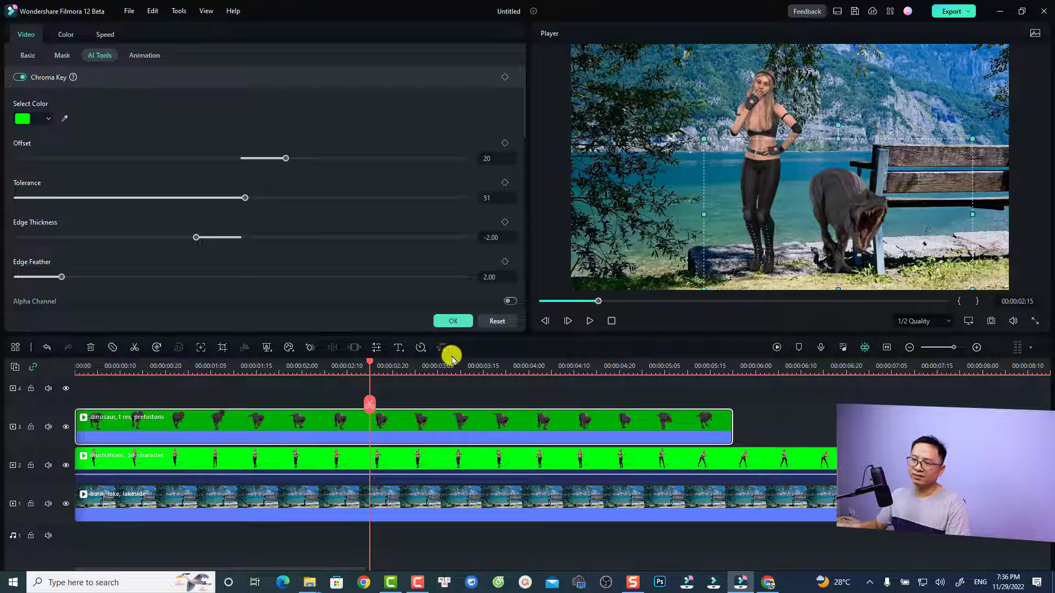
click(452, 321)
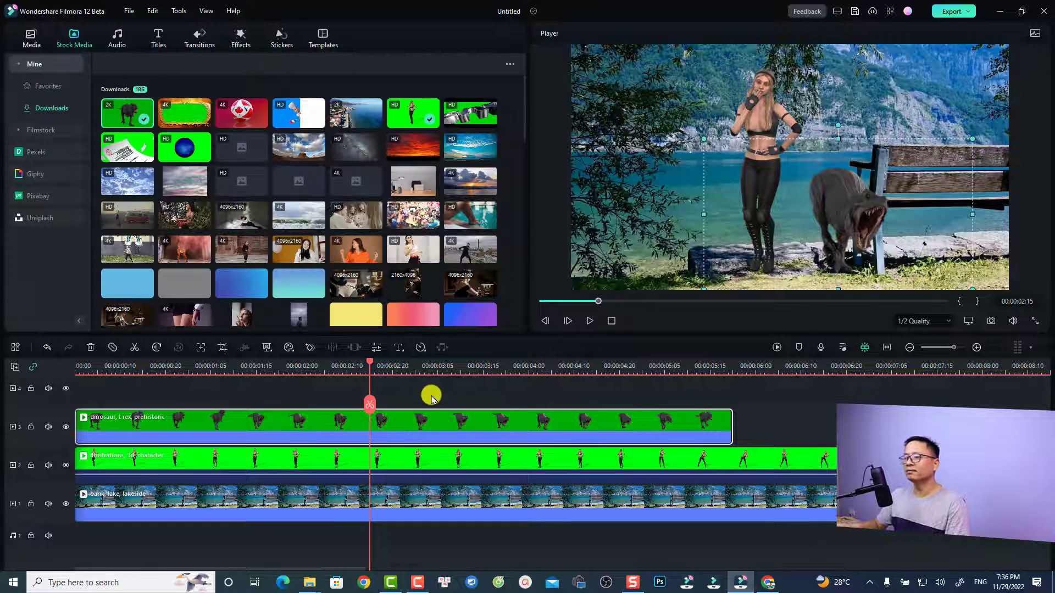
Step: Play the composite to check the woman and dinosaur together over the lakeside background
click(432, 396)
key(space)
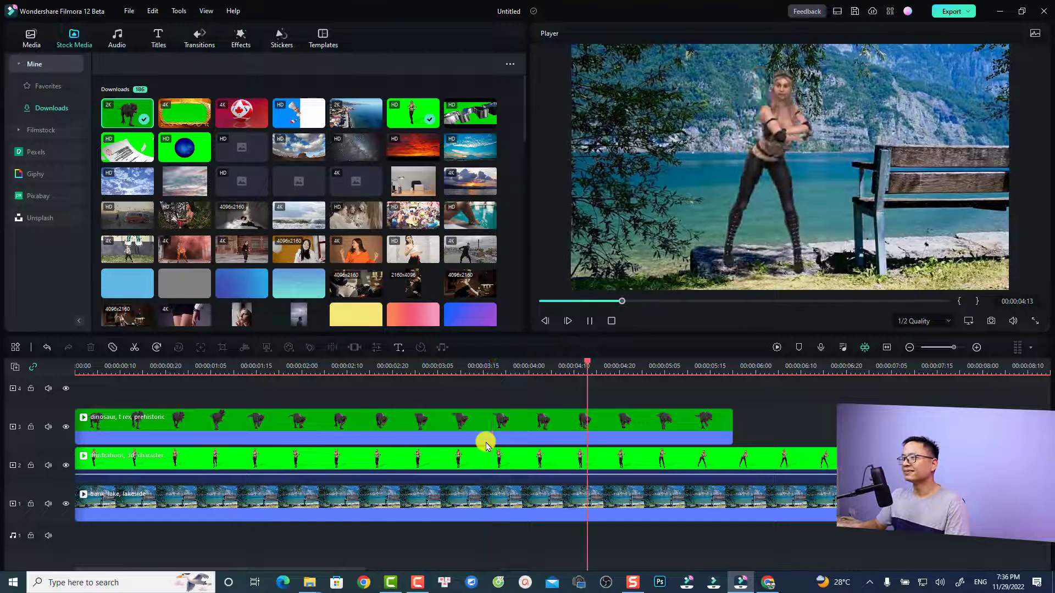
key(space)
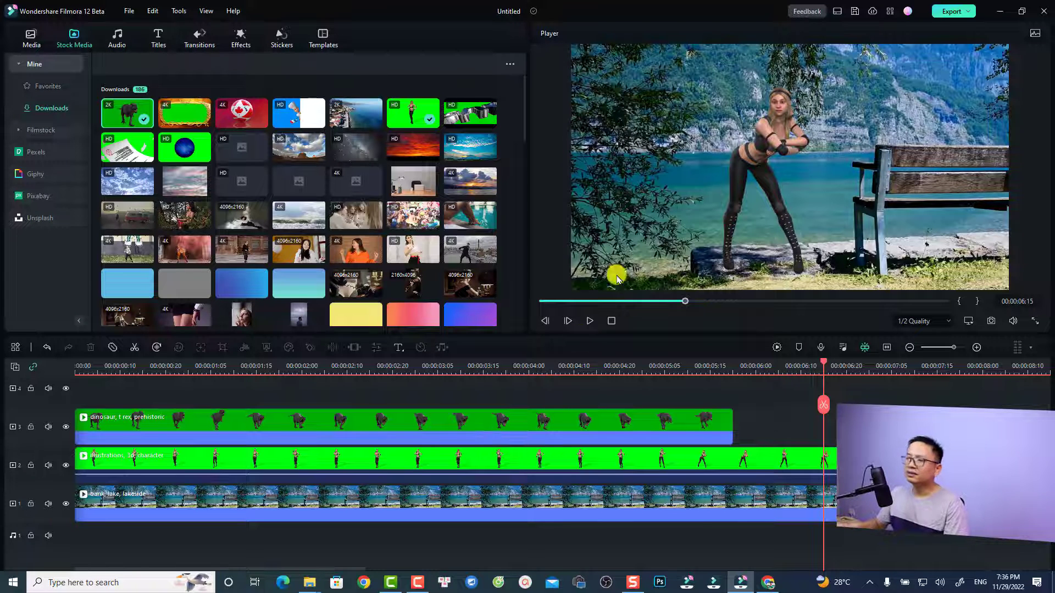
Step: View the signed-in account's details and close them
click(906, 12)
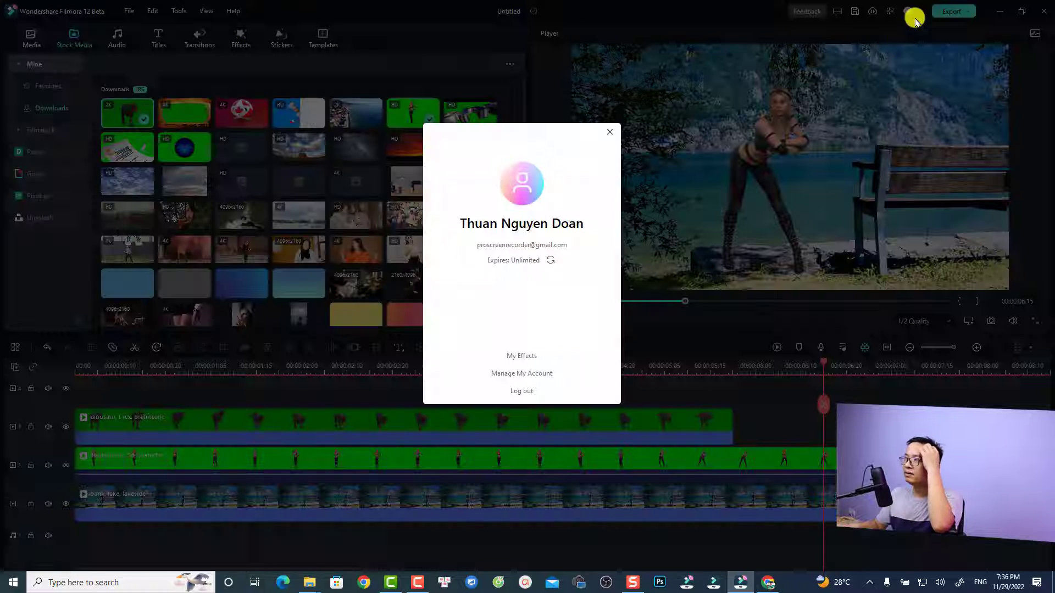
click(610, 135)
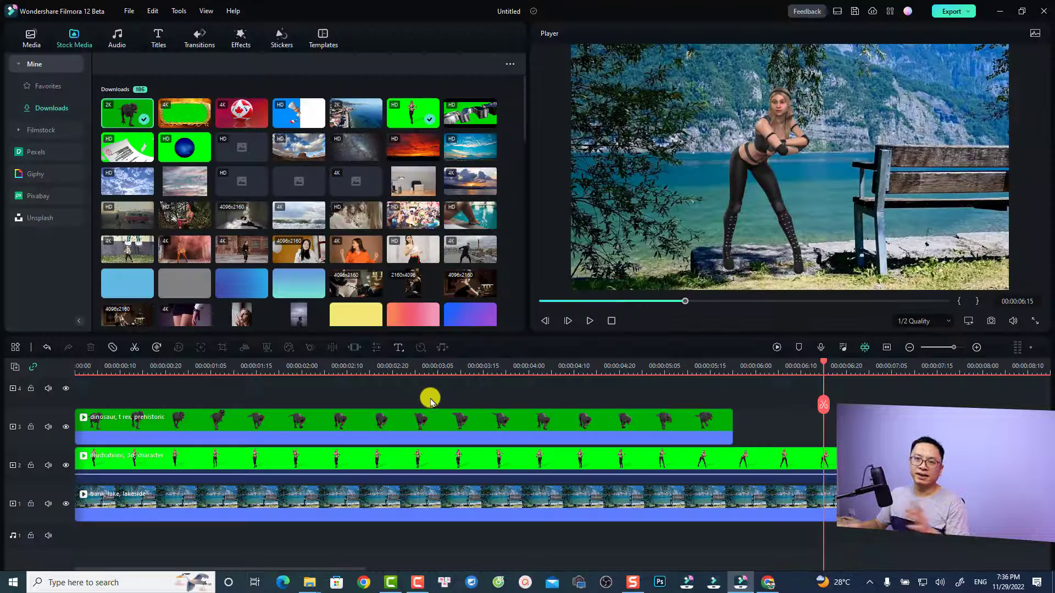